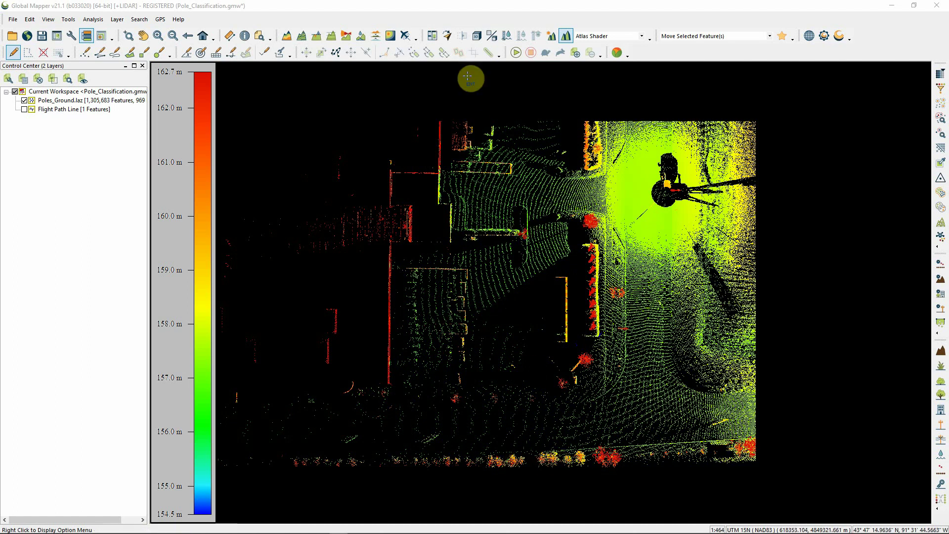
Open the point cloud in 3D and orbit it to inspect the street pole, building and flags.
{"action": "left_click", "coordinate": [478, 36]}
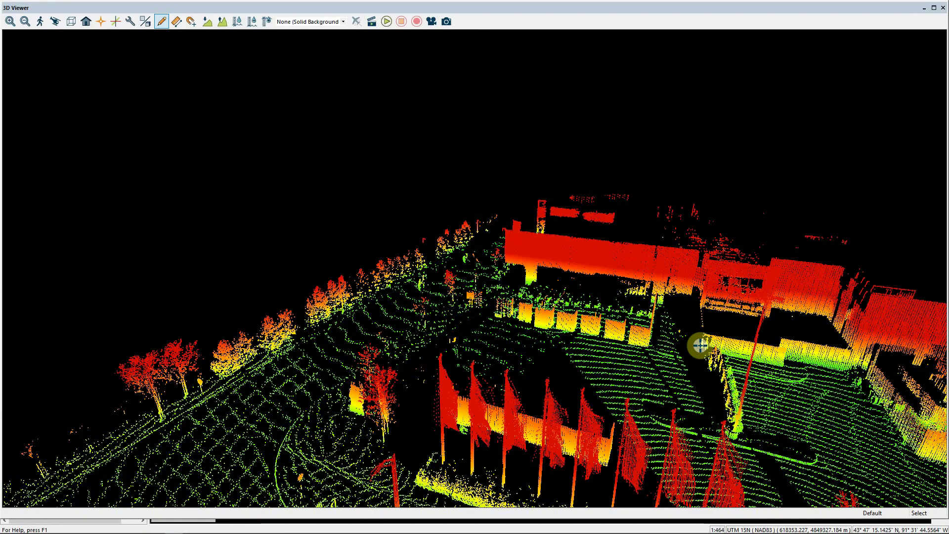
{"action": "left_click_drag", "start_coordinate": [708, 424], "coordinate": [474, 364]}
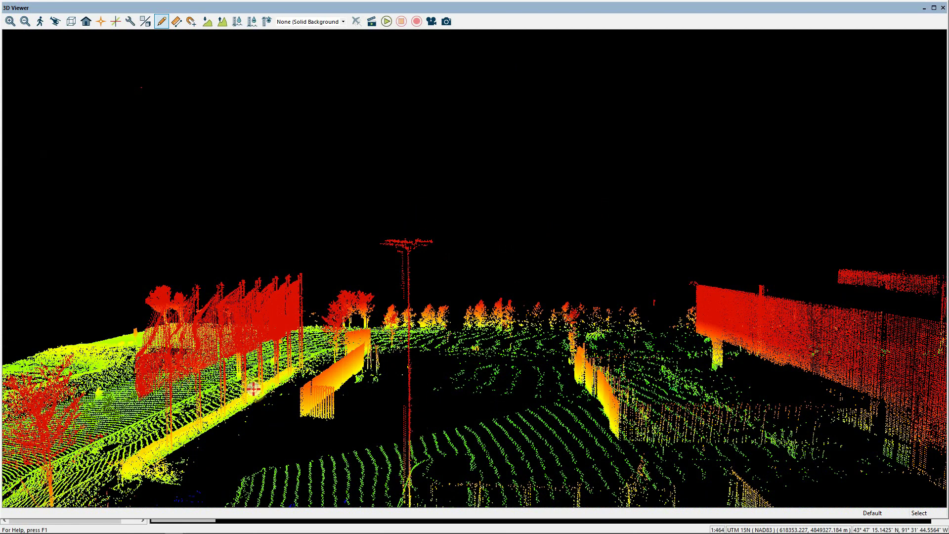
{"action": "mouse_move", "coordinate": [264, 395]}
{"action": "left_mouse_down"}
{"action": "mouse_move", "coordinate": [270, 388]}
{"action": "mouse_move", "coordinate": [250, 398]}
{"action": "left_mouse_up"}
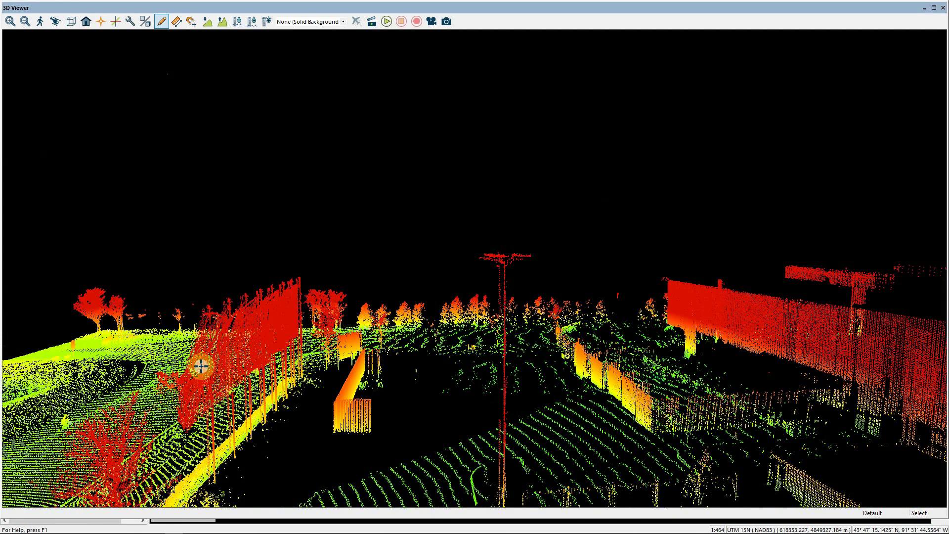
{"action": "left_click_drag", "start_coordinate": [186, 366], "coordinate": [387, 366]}
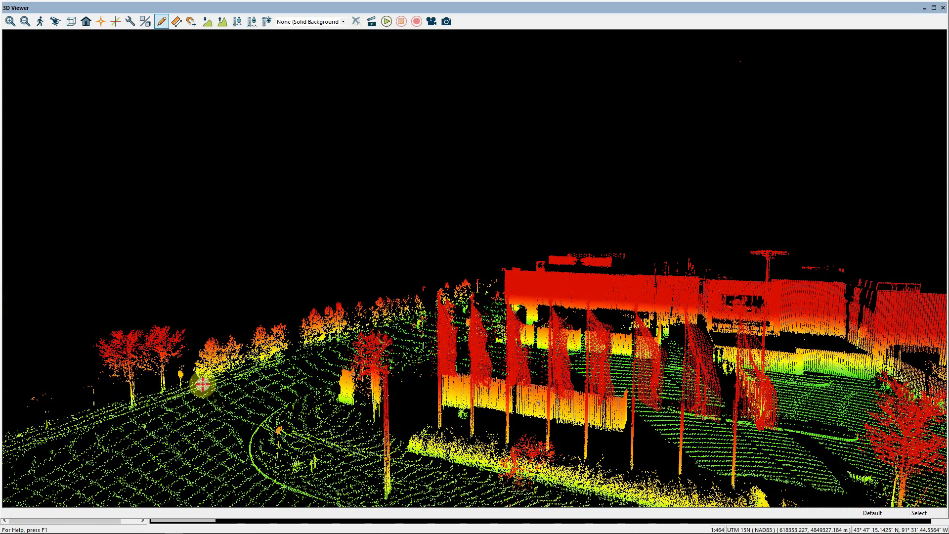
{"action": "left_click_drag", "start_coordinate": [202, 385], "coordinate": [302, 382]}
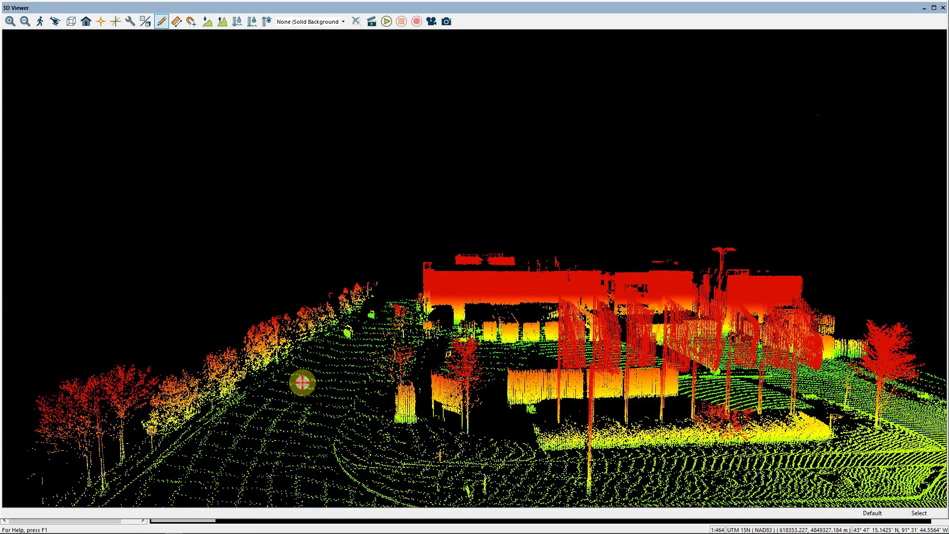
{"action": "left_click", "coordinate": [273, 337]}
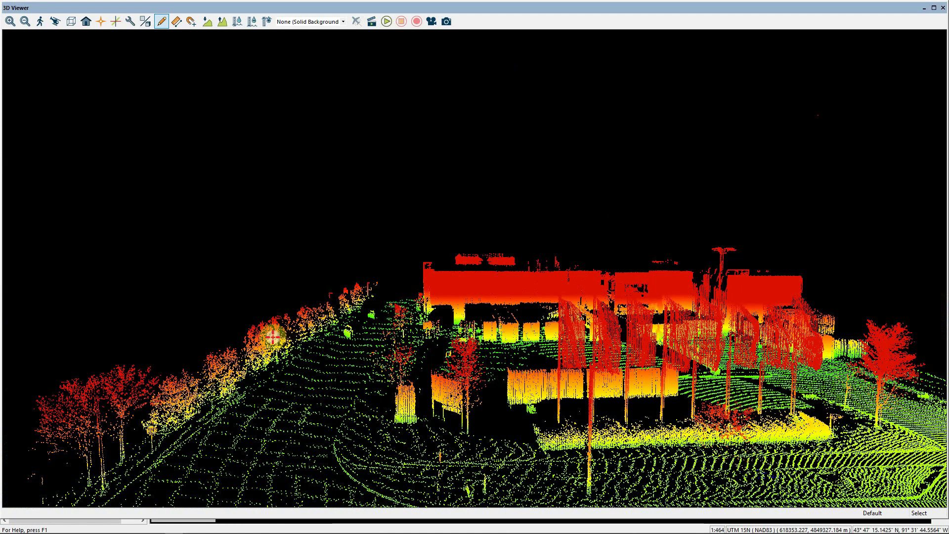
Return to the 2D map and draw a first path profile across the bottom tree row.
{"action": "left_click", "coordinate": [923, 9]}
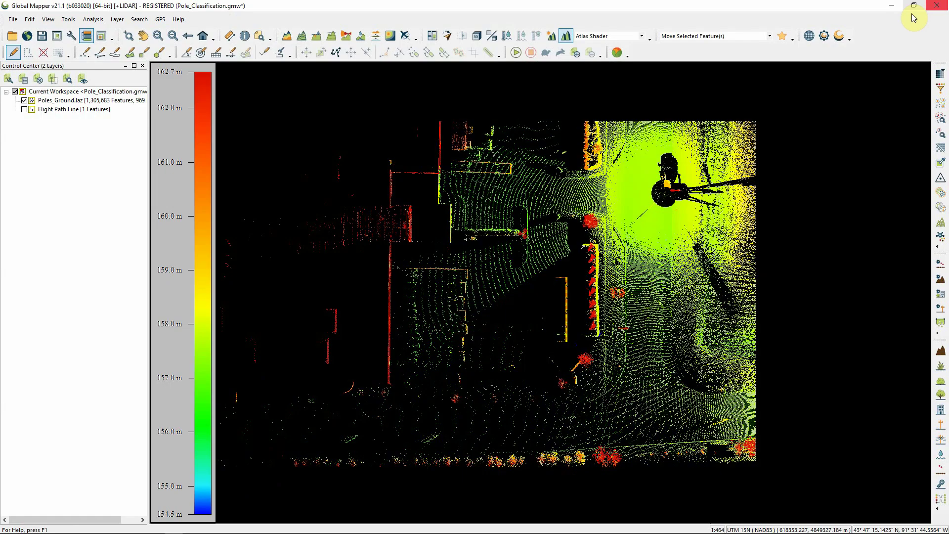
{"action": "left_click", "coordinate": [331, 40]}
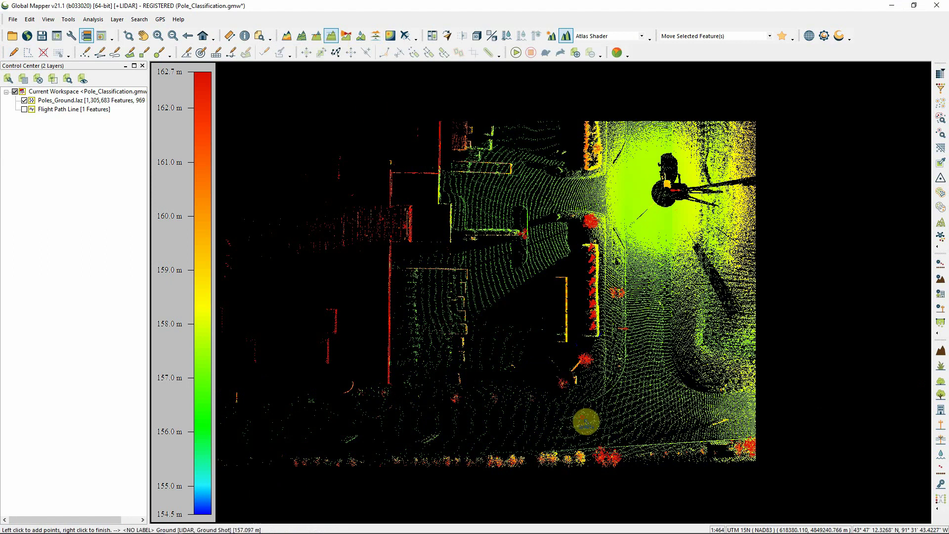
{"action": "left_click", "coordinate": [607, 467]}
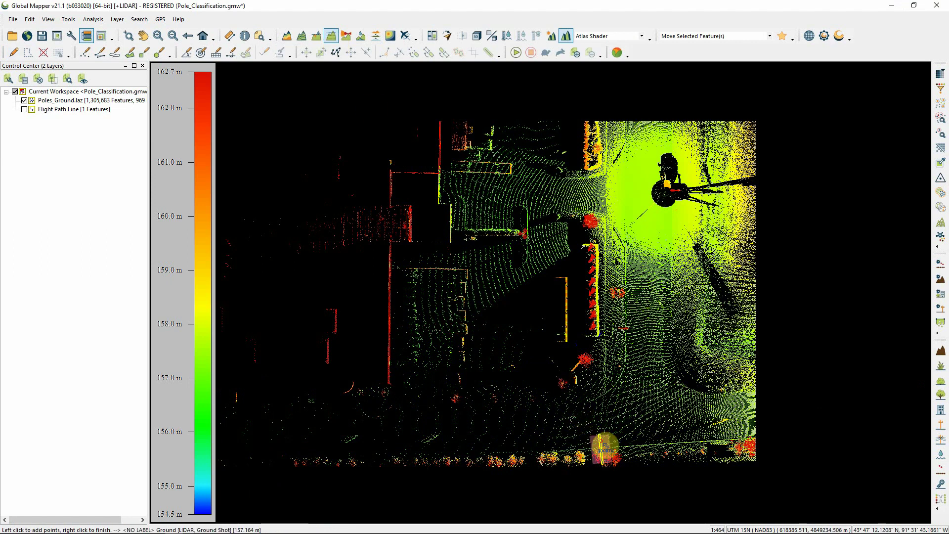
{"action": "right_click", "coordinate": [599, 447]}
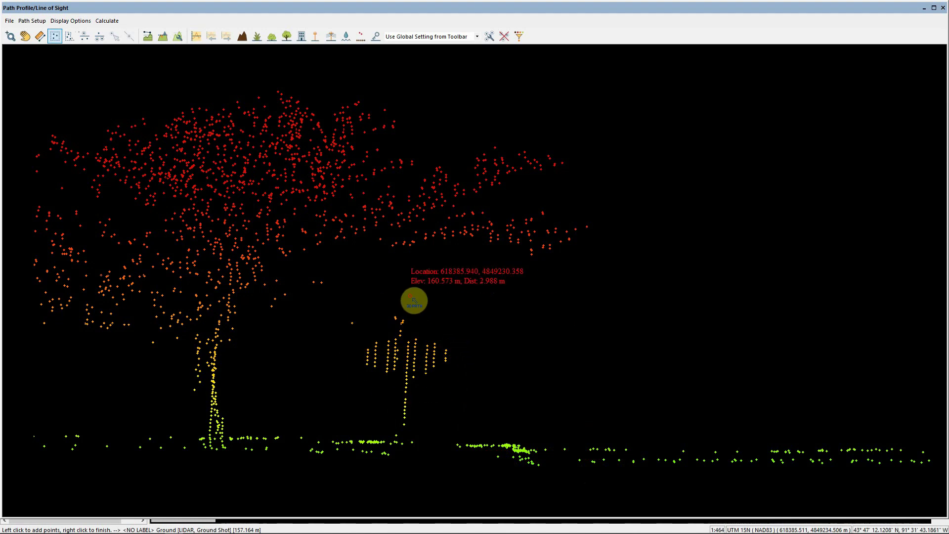
Redraw the profile line twice near the bottom trees until the tall pole appears.
{"action": "left_click", "coordinate": [942, 8]}
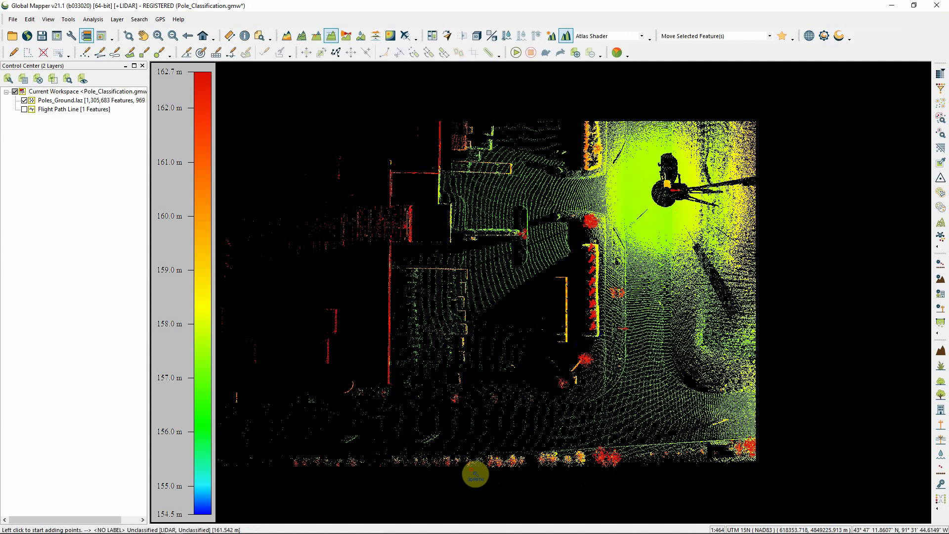
{"action": "left_click", "coordinate": [513, 466]}
{"action": "right_click", "coordinate": [514, 451]}
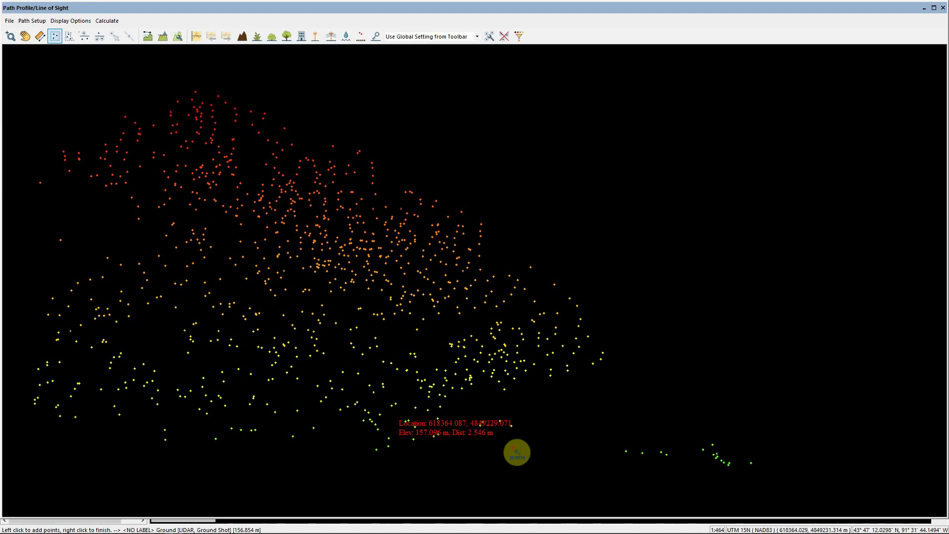
{"action": "left_click", "coordinate": [943, 8]}
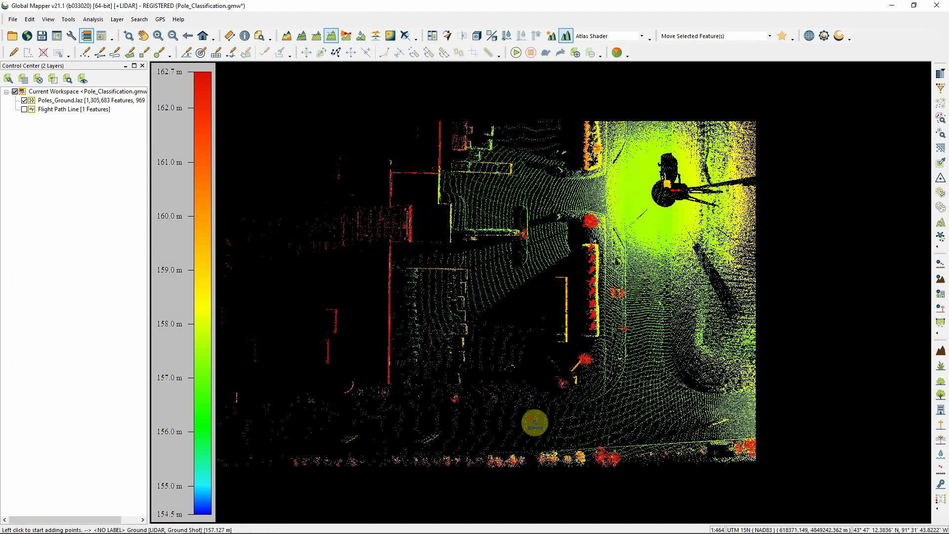
{"action": "left_click", "coordinate": [493, 462]}
{"action": "right_click", "coordinate": [495, 448]}
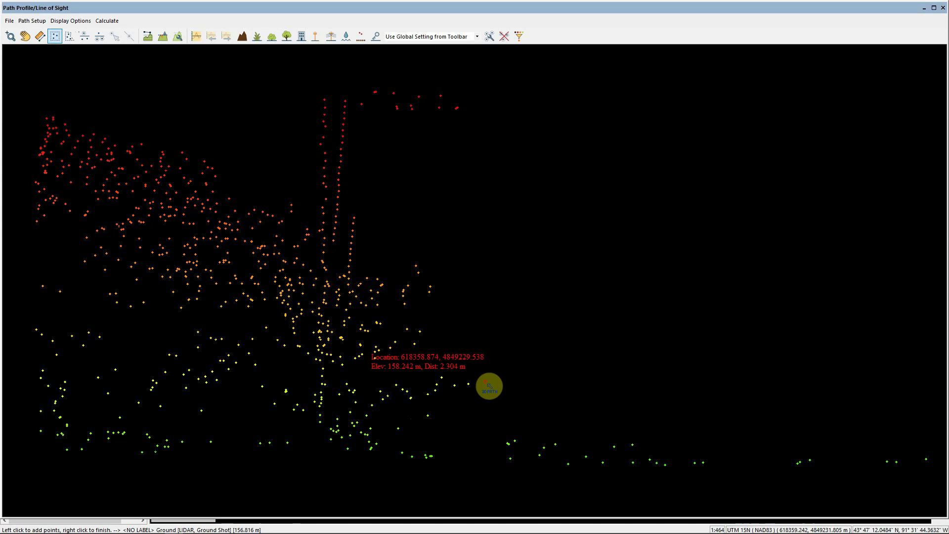
Measure the pole in the profile from base to top, about 5.84 m high.
{"action": "left_click", "coordinate": [41, 42]}
{"action": "left_click", "coordinate": [310, 425]}
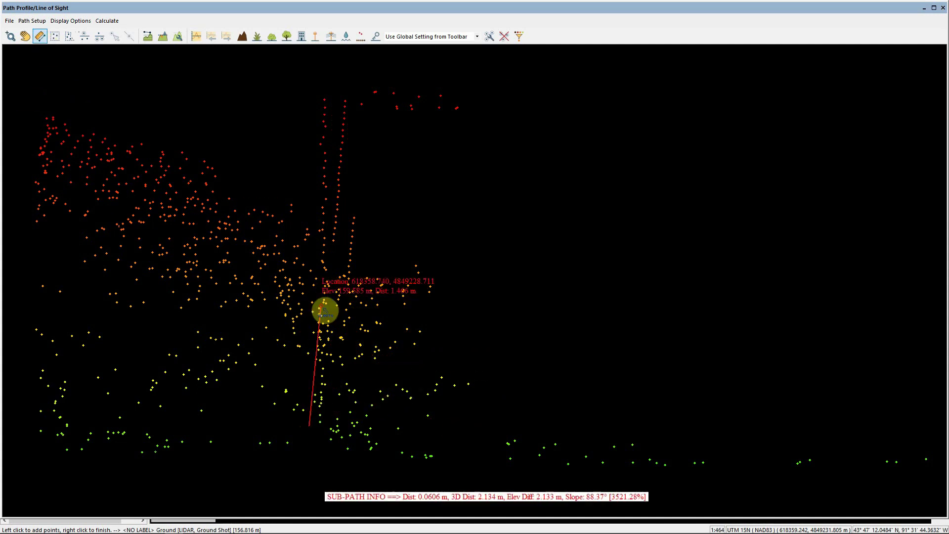
{"action": "right_click", "coordinate": [325, 100]}
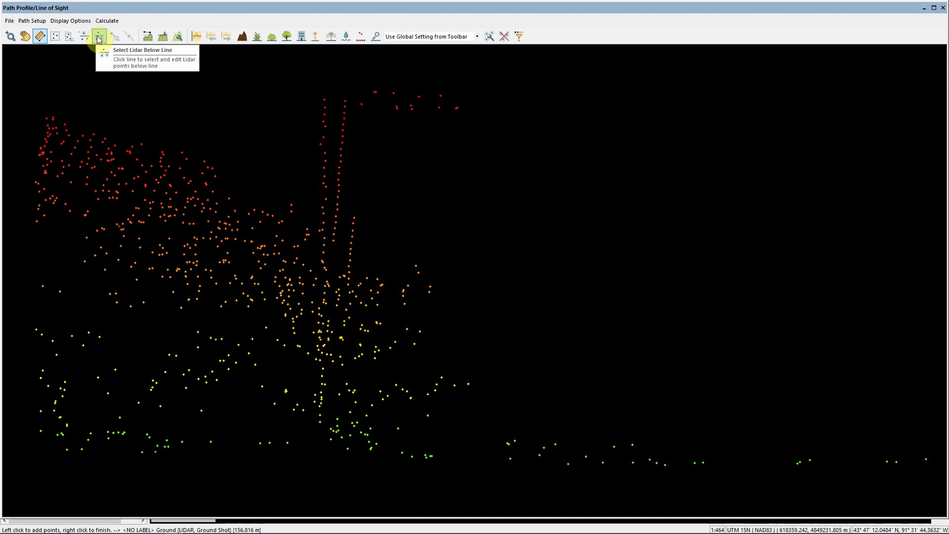
Zoom and pan the profile to centre the pole, then close the Path Profile window.
{"action": "scroll", "coordinate": [390, 276], "scroll_direction": "up", "scroll_amount": 2}
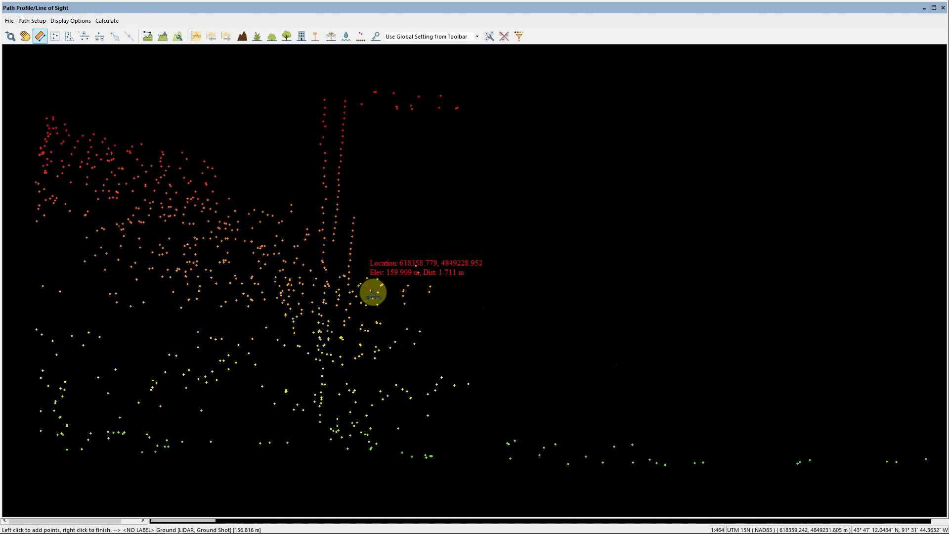
{"action": "scroll", "coordinate": [356, 289], "scroll_direction": "up", "scroll_amount": 2}
{"action": "scroll", "coordinate": [435, 331], "scroll_direction": "down", "scroll_amount": 3}
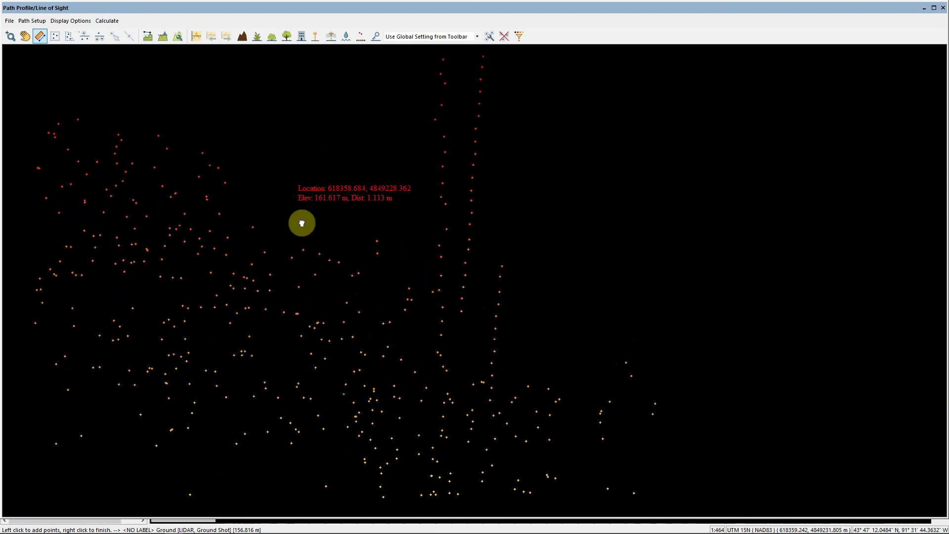
{"action": "middle_click_drag", "start_coordinate": [303, 221], "coordinate": [373, 315]}
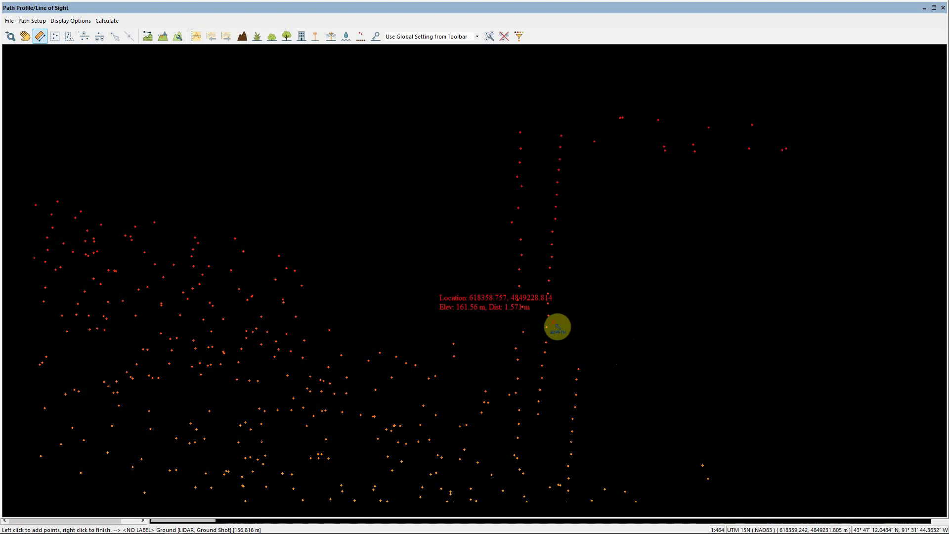
{"action": "scroll", "coordinate": [557, 327], "scroll_direction": "down", "scroll_amount": 2}
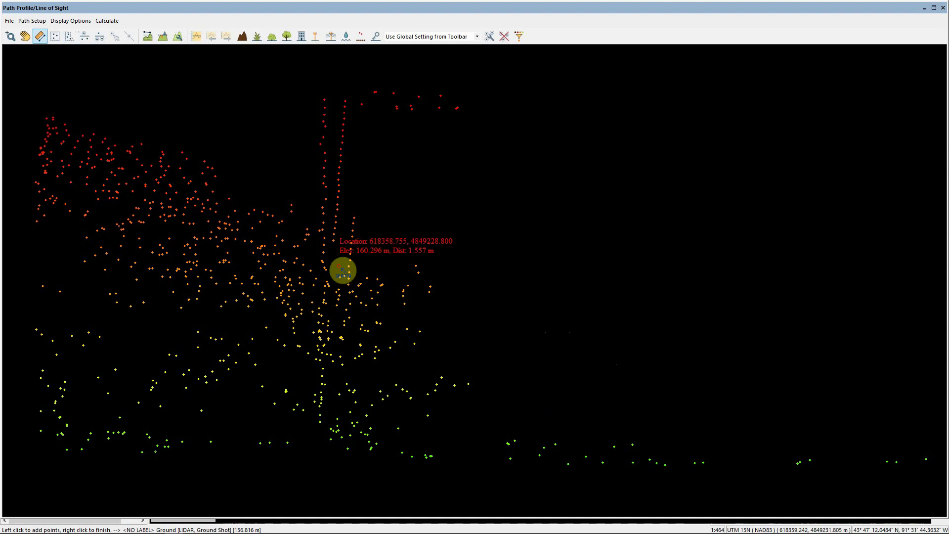
{"action": "left_click", "coordinate": [943, 9]}
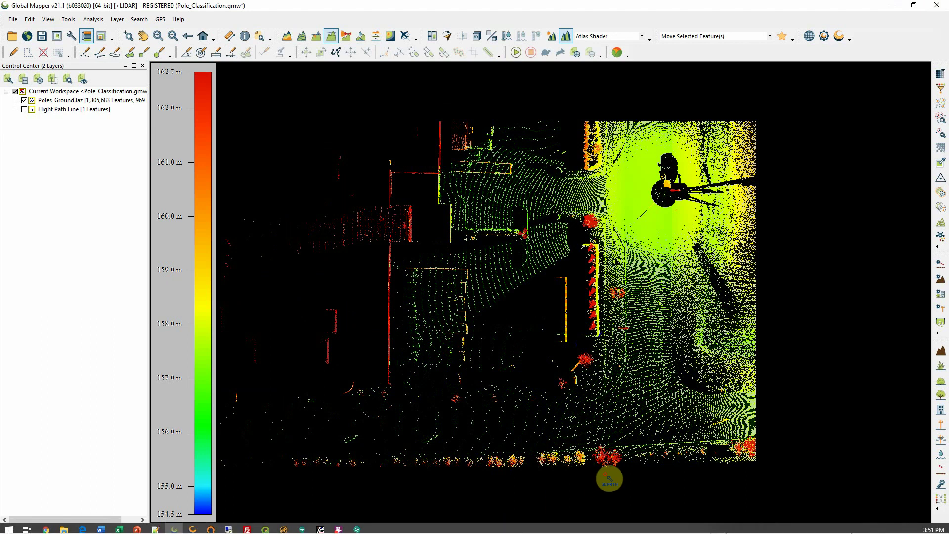
Draw new path profiles across the bottom tree row to bring the signpost into view.
{"action": "left_click", "coordinate": [608, 473]}
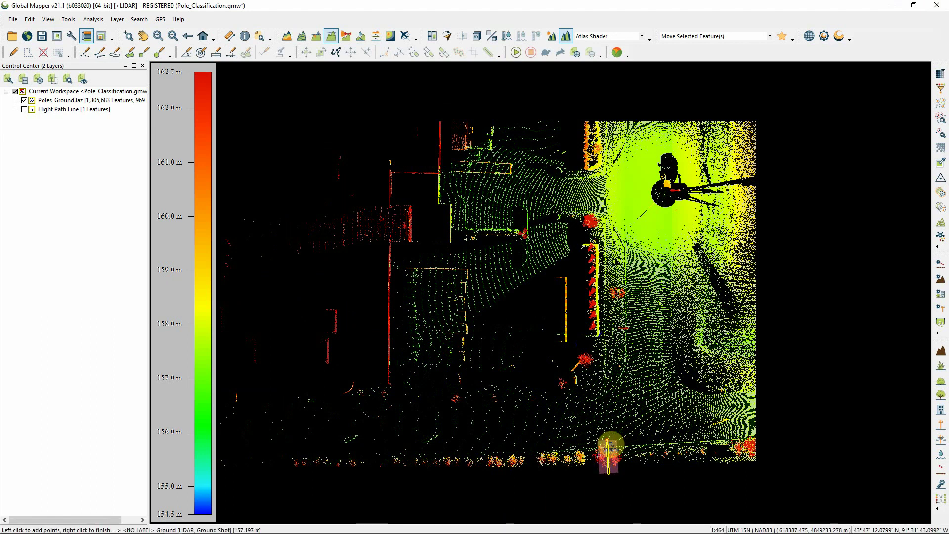
{"action": "right_click", "coordinate": [611, 445]}
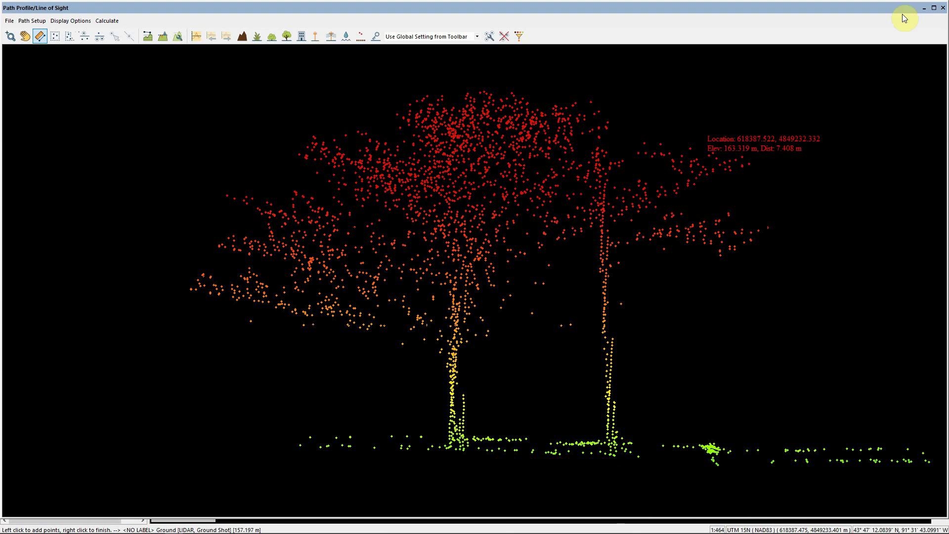
{"action": "left_click", "coordinate": [943, 7]}
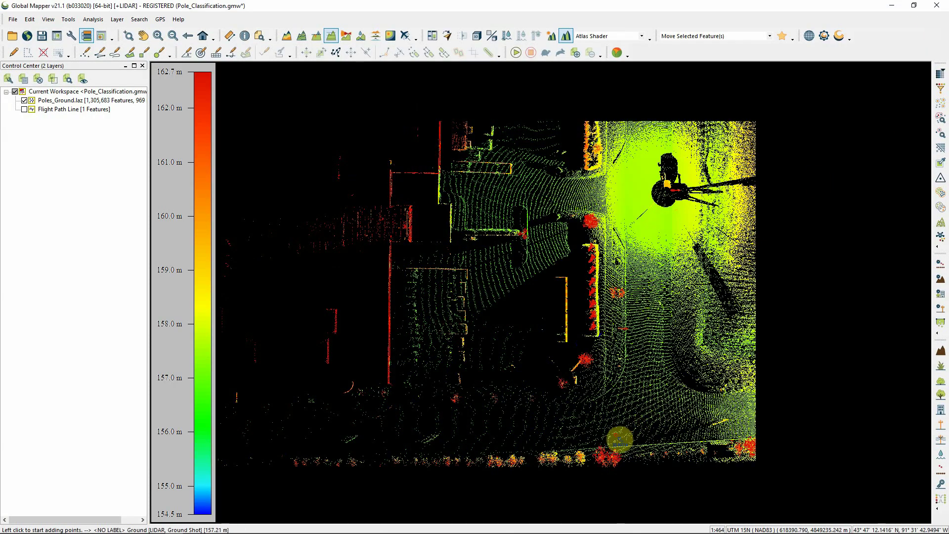
{"action": "left_click", "coordinate": [601, 452]}
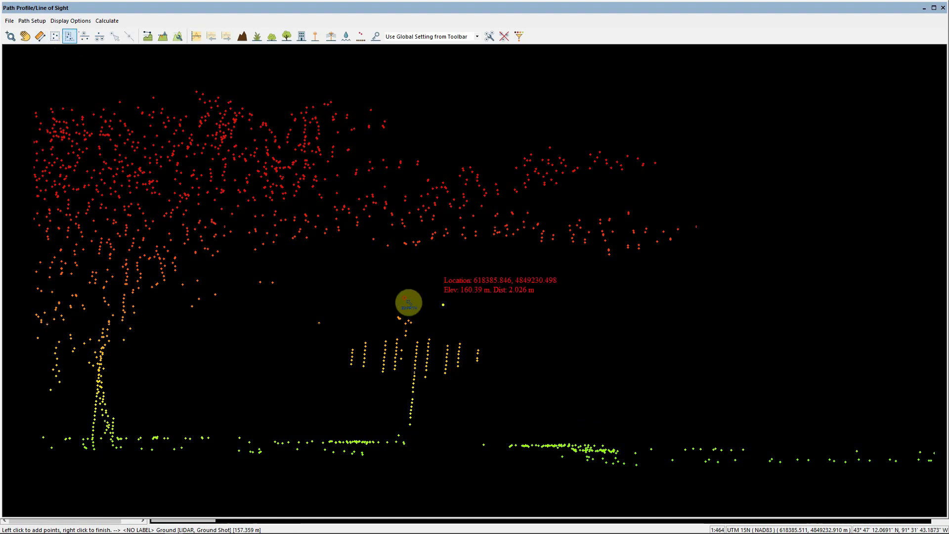
Outline the signpost's points with a polygon to select them, then minimize the profile.
{"action": "left_click", "coordinate": [335, 332]}
{"action": "left_click", "coordinate": [339, 424]}
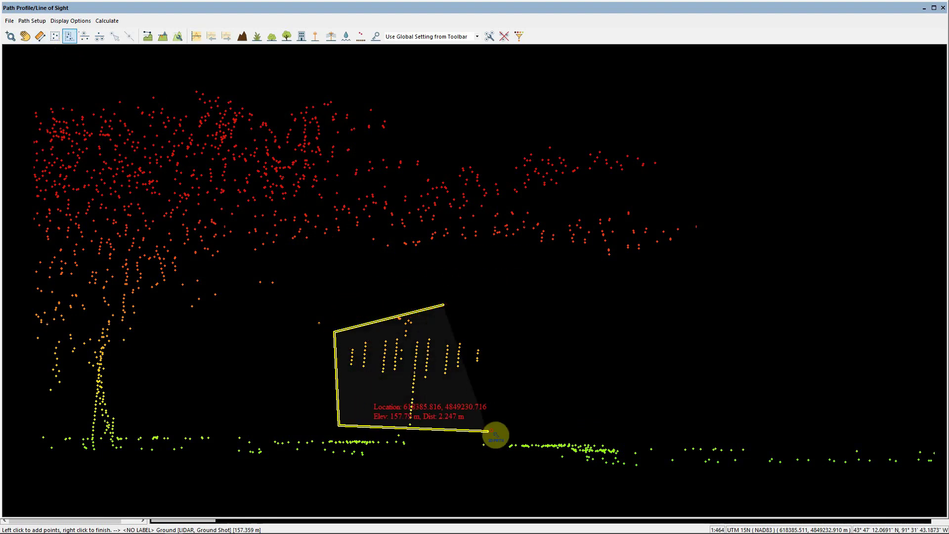
{"action": "left_click", "coordinate": [498, 422]}
{"action": "right_click", "coordinate": [564, 326]}
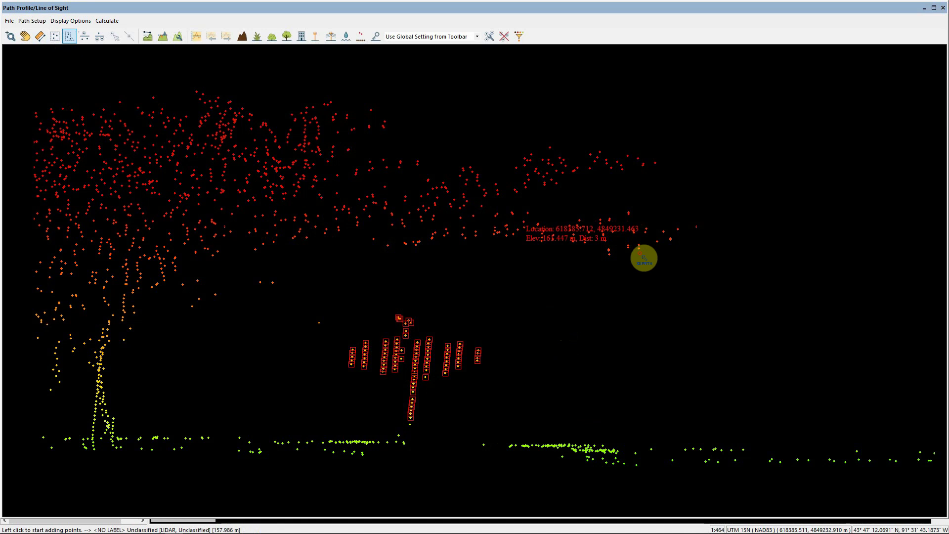
{"action": "left_click", "coordinate": [924, 8]}
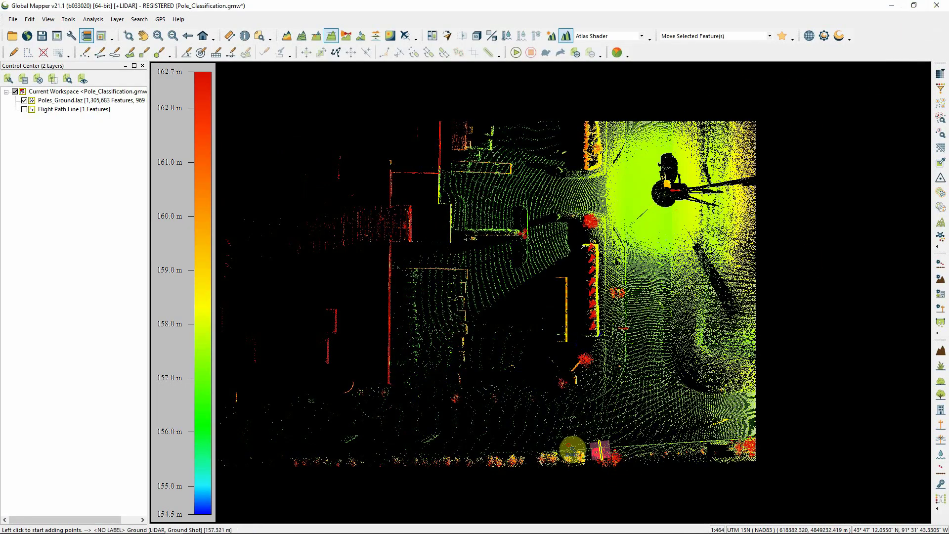
{"action": "scroll", "coordinate": [601, 457], "scroll_direction": "up", "scroll_amount": 5}
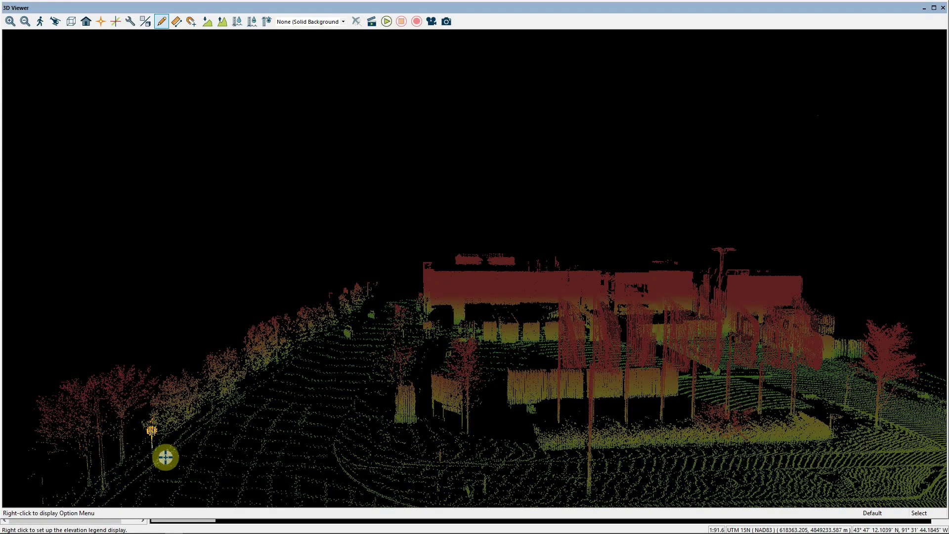
{"action": "left_click_drag", "start_coordinate": [160, 457], "coordinate": [335, 384]}
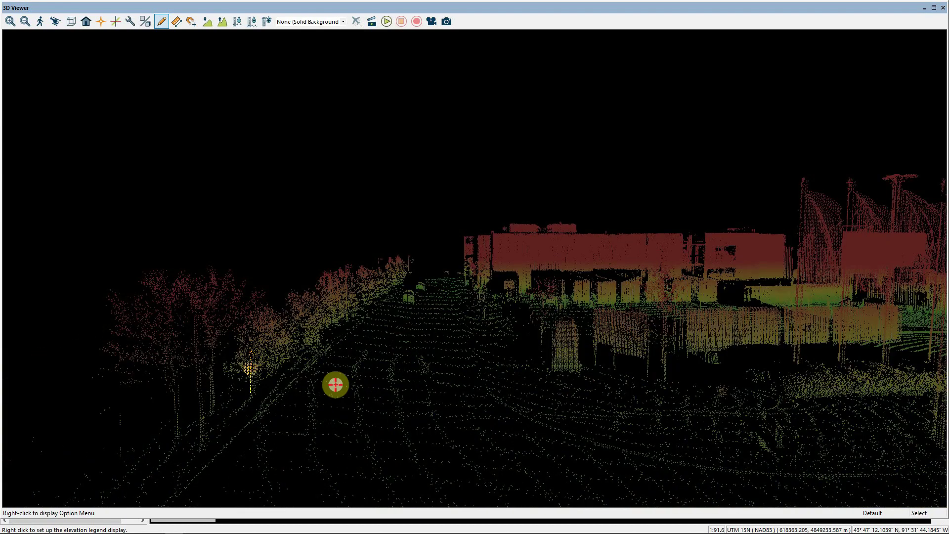
{"action": "left_click_drag", "start_coordinate": [283, 427], "coordinate": [167, 384]}
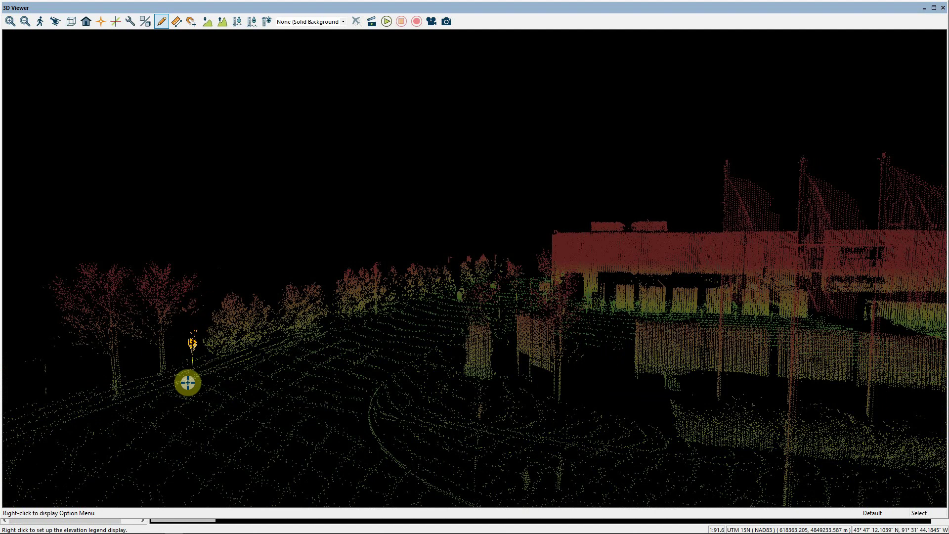
{"action": "left_click", "coordinate": [223, 344]}
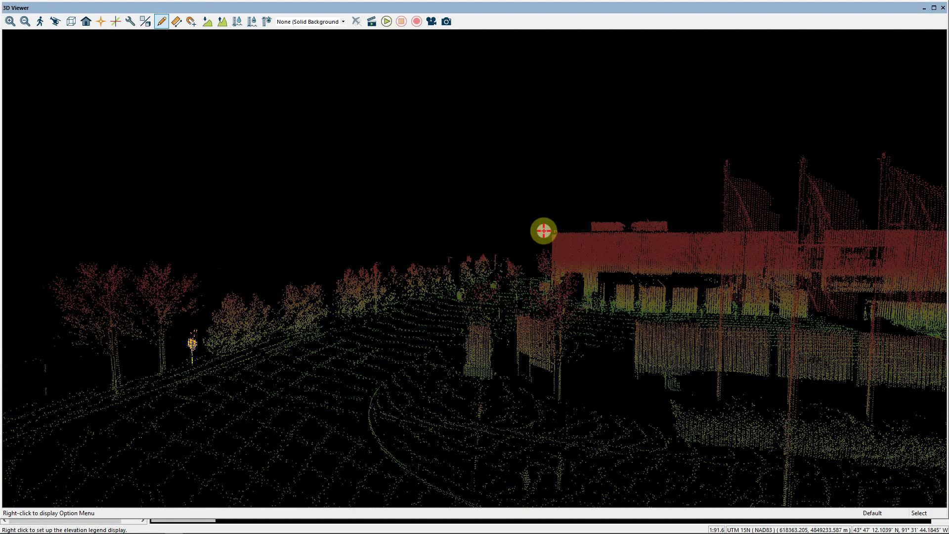
Zoom out and pan to the full point cloud, then apply Color Lidar by Intensity.
{"action": "left_click", "coordinate": [925, 8]}
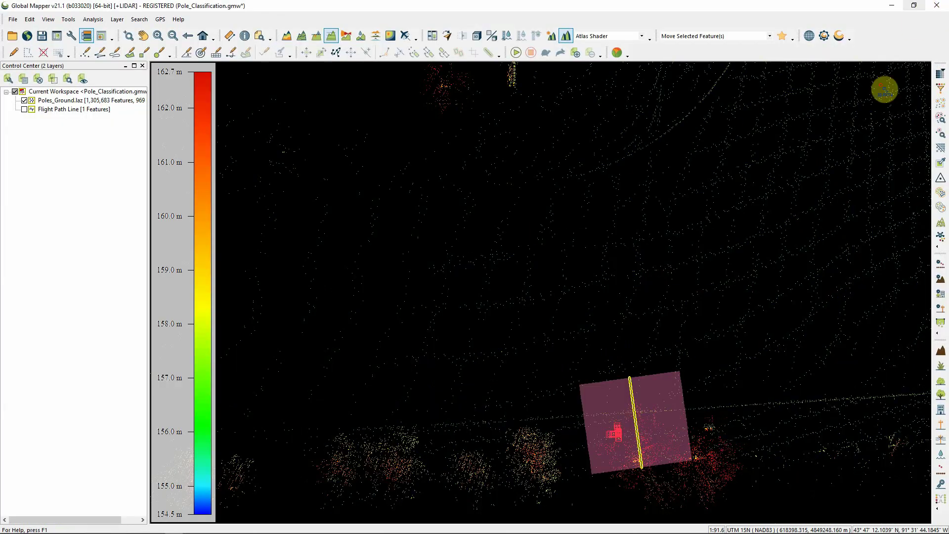
{"action": "scroll", "coordinate": [472, 230], "scroll_direction": "down", "scroll_amount": 3}
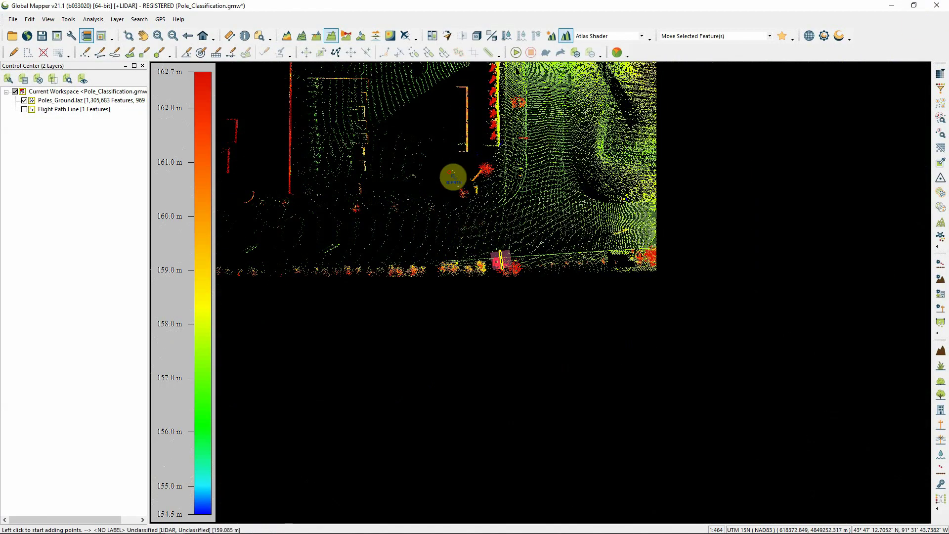
{"action": "middle_click_drag", "start_coordinate": [452, 176], "coordinate": [555, 333]}
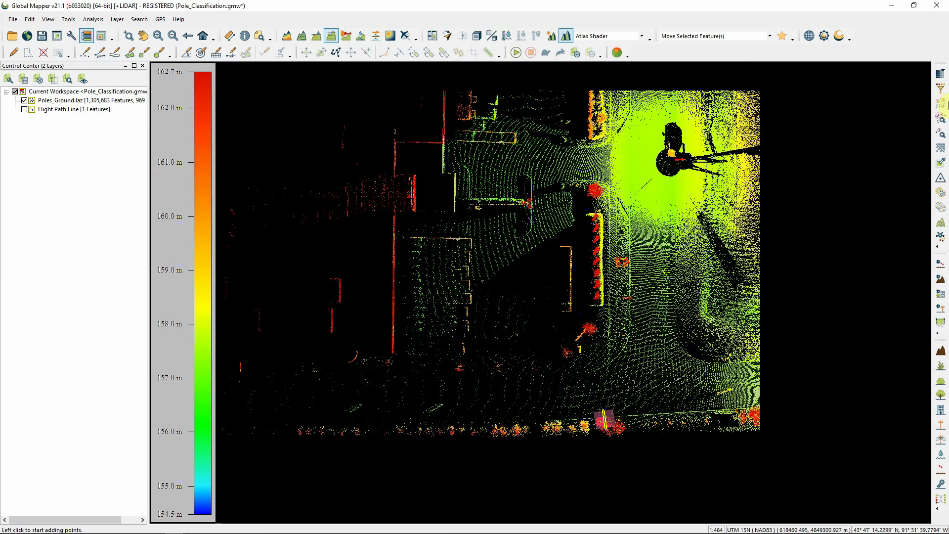
{"action": "left_click", "coordinate": [941, 73]}
{"action": "left_click", "coordinate": [911, 93]}
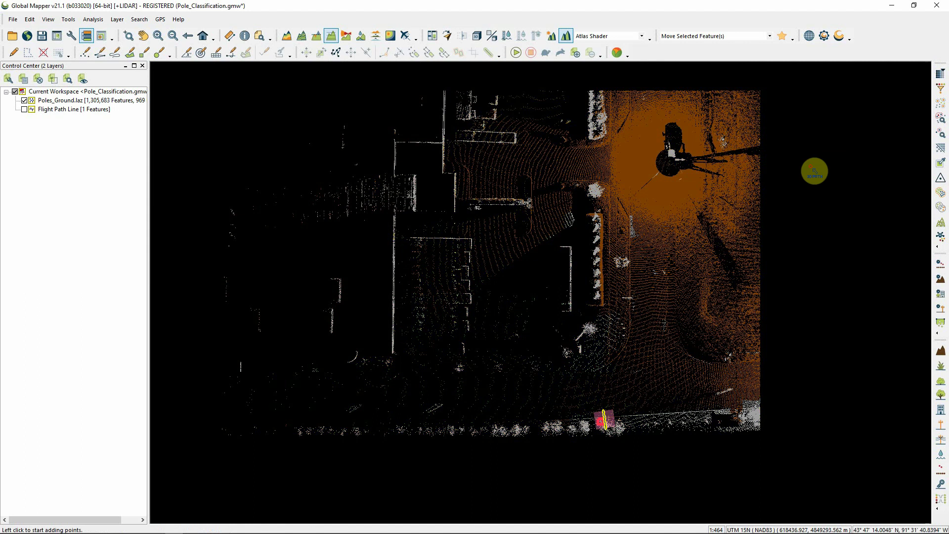
{"action": "left_click", "coordinate": [940, 309]}
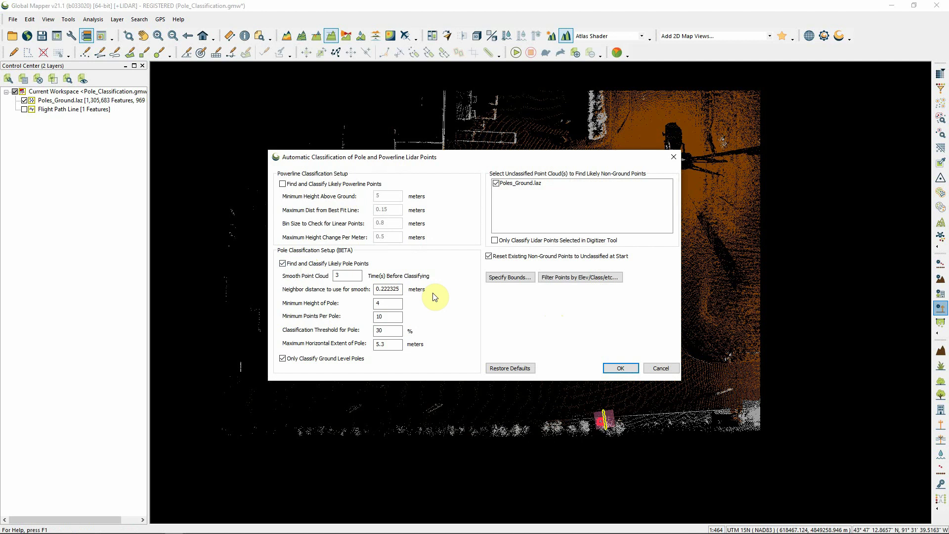
{"action": "left_click", "coordinate": [671, 159]}
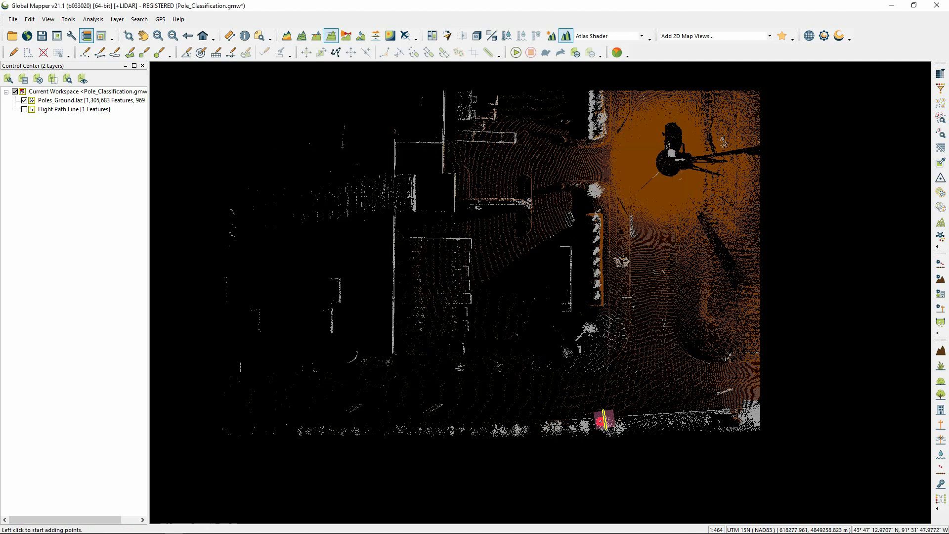
{"action": "right_click", "coordinate": [605, 428]}
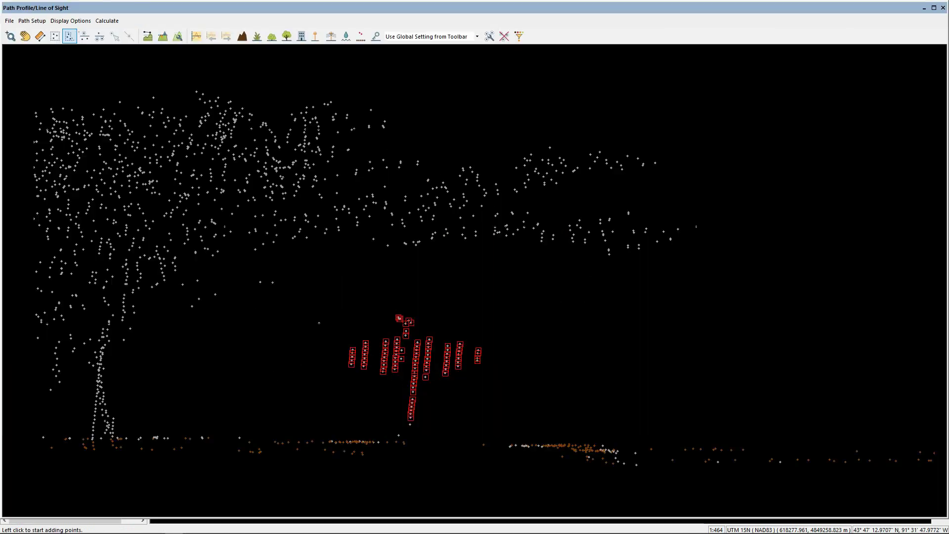
{"action": "left_click", "coordinate": [462, 405]}
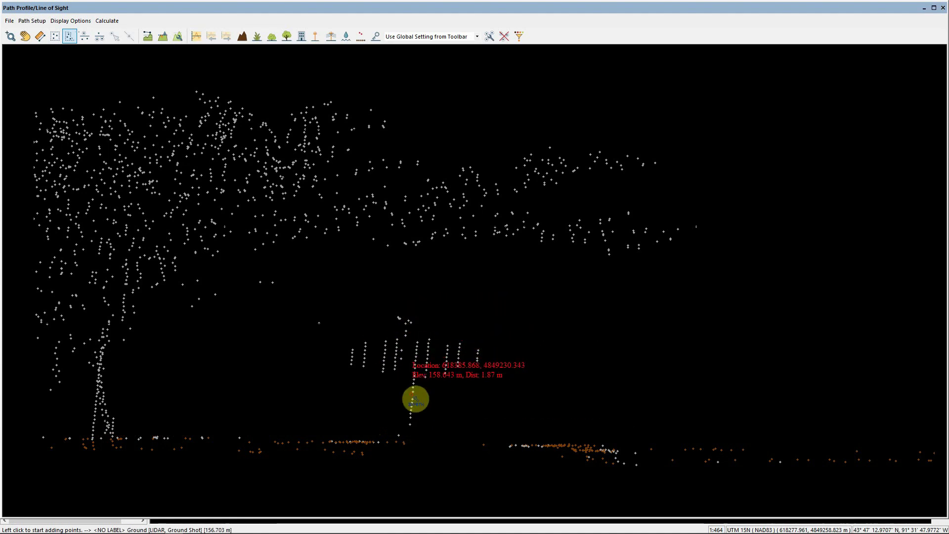
{"action": "left_click", "coordinate": [925, 8]}
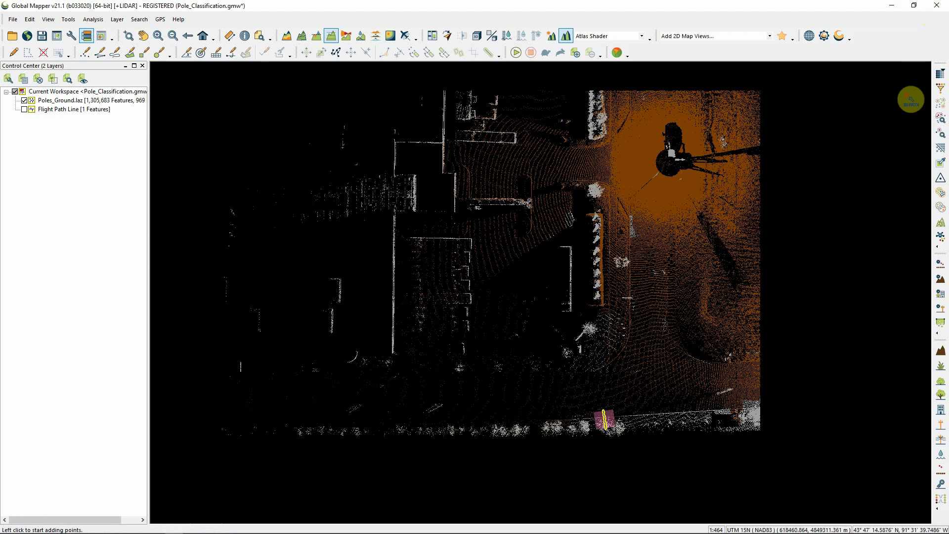
Run Auto-Classify Pole points with defaults: 4 m minimum pole height, 5.3 m maximum extent.
{"action": "left_click", "coordinate": [940, 308]}
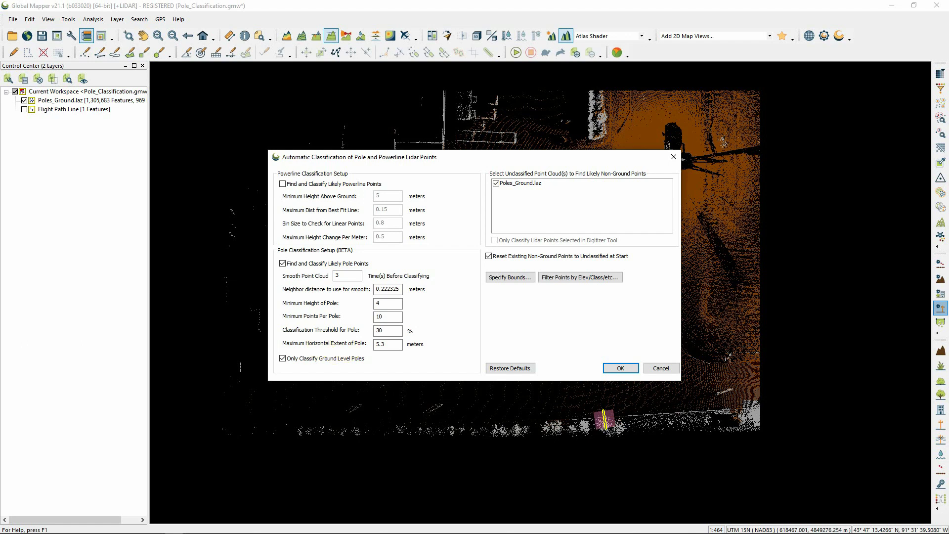
{"action": "left_click", "coordinate": [620, 368]}
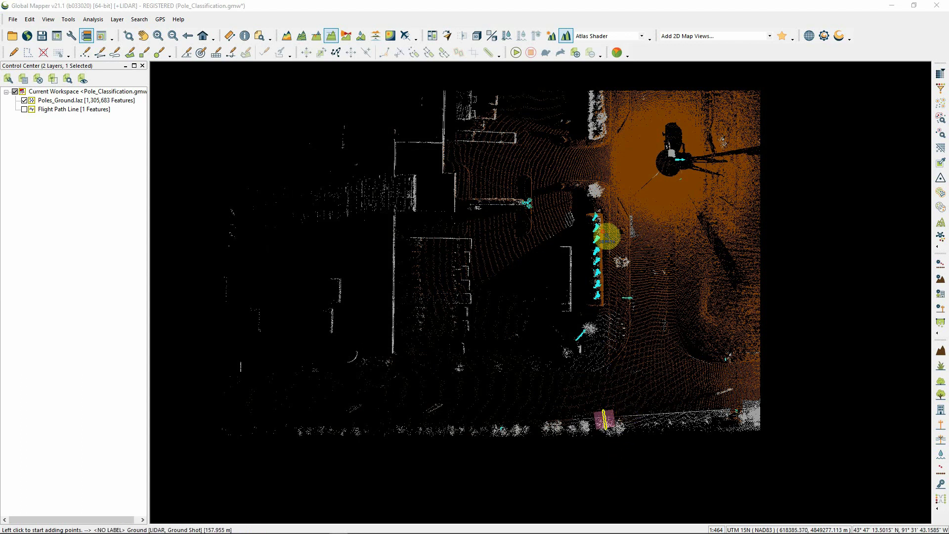
Zoom into the pole row and check the cyan flagpoles and streetlight in a maximized 3D Viewer.
{"action": "scroll", "coordinate": [600, 272], "scroll_direction": "up", "scroll_amount": 2}
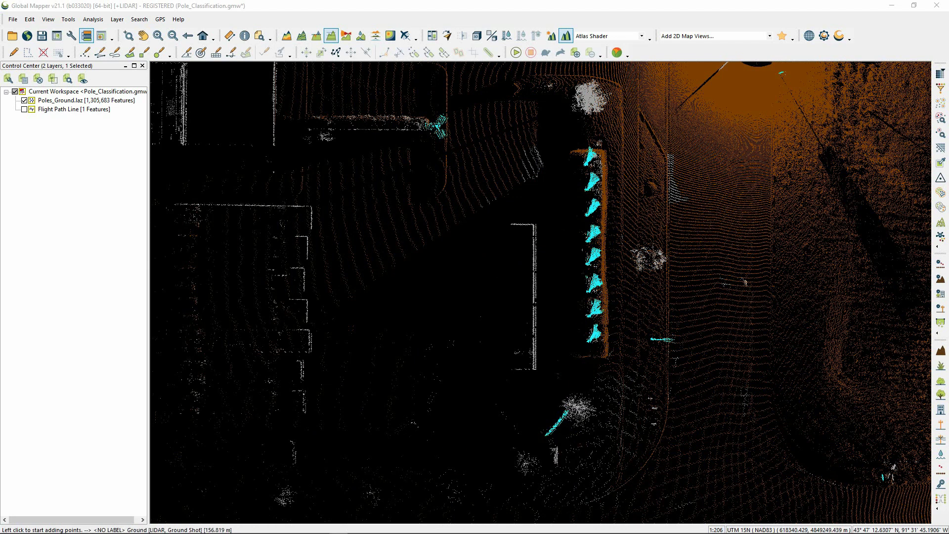
{"action": "key", "text": "ctrl+3"}
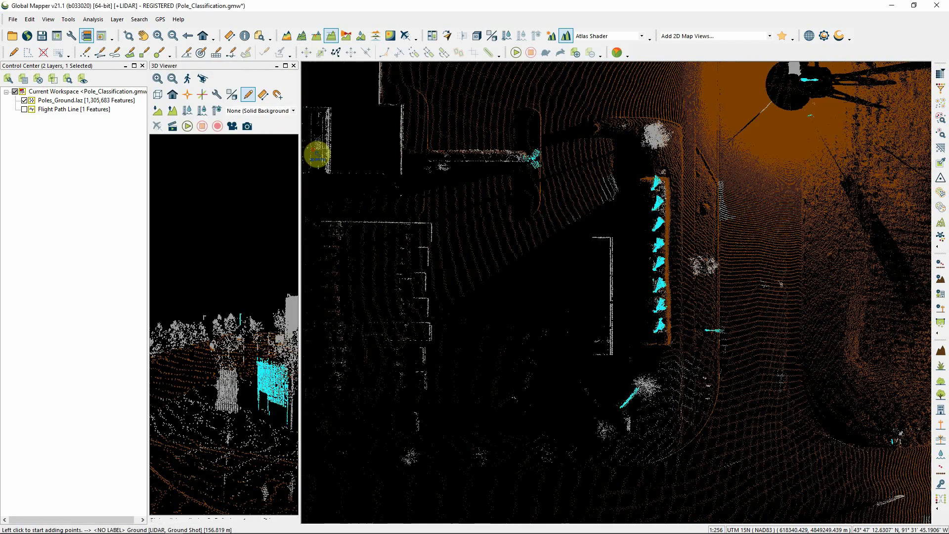
{"action": "left_click", "coordinate": [286, 66]}
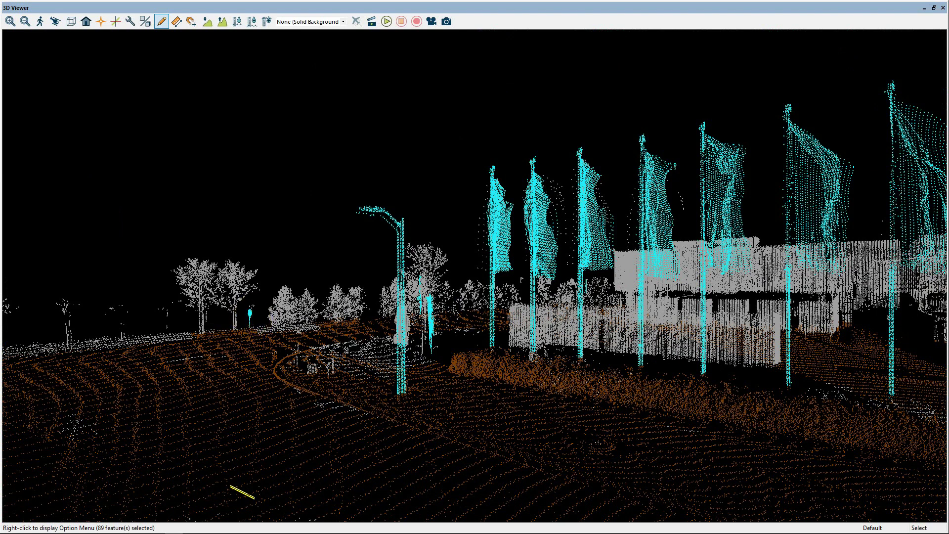
{"action": "left_click", "coordinate": [922, 10]}
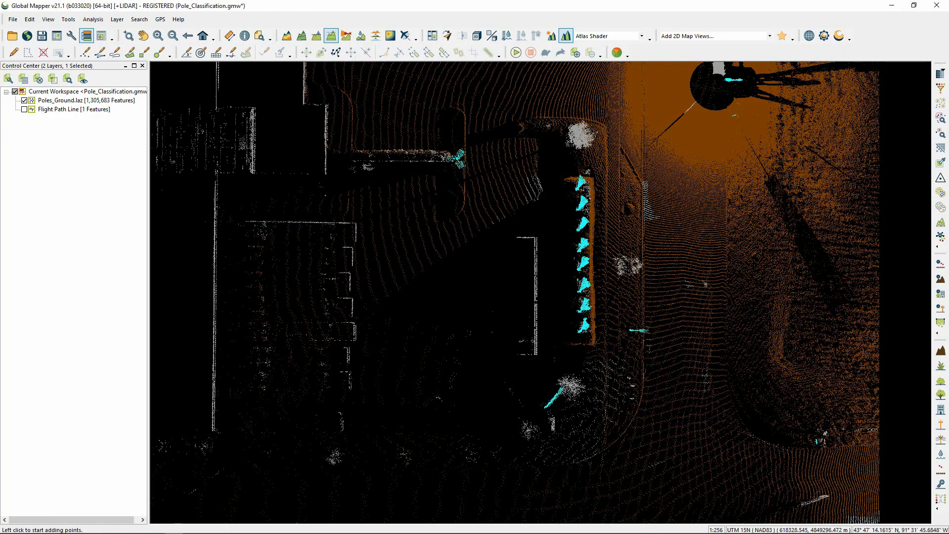
{"action": "key", "text": "alt+Tab"}
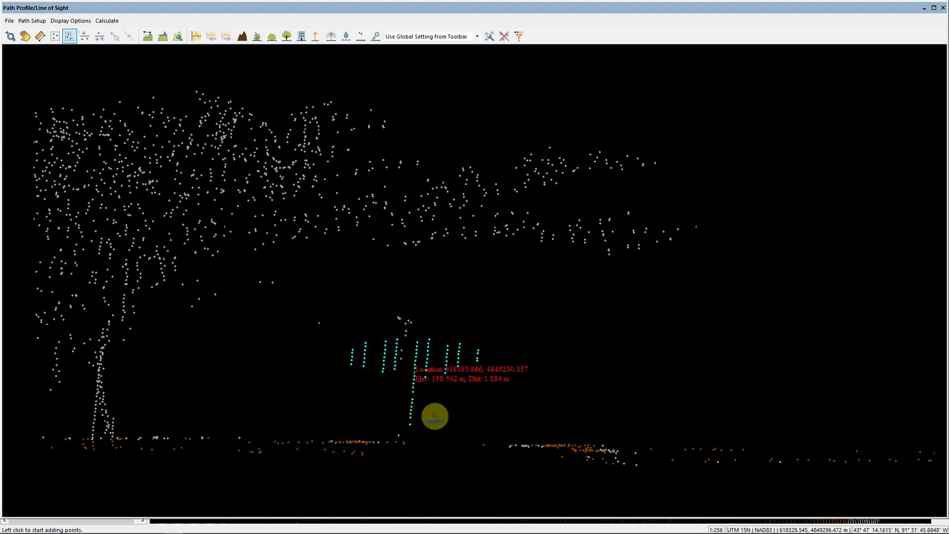
{"action": "left_click", "coordinate": [924, 10]}
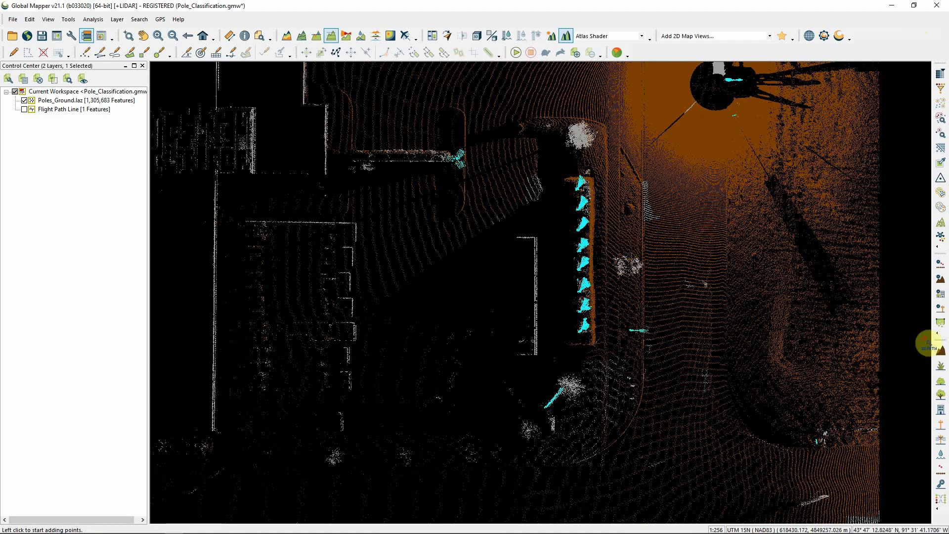
Open Extract Vector Features with Extract Pole Points and Mark Top of Pole enabled (4 m, 10 points, 5.3 m).
{"action": "left_click", "coordinate": [940, 326]}
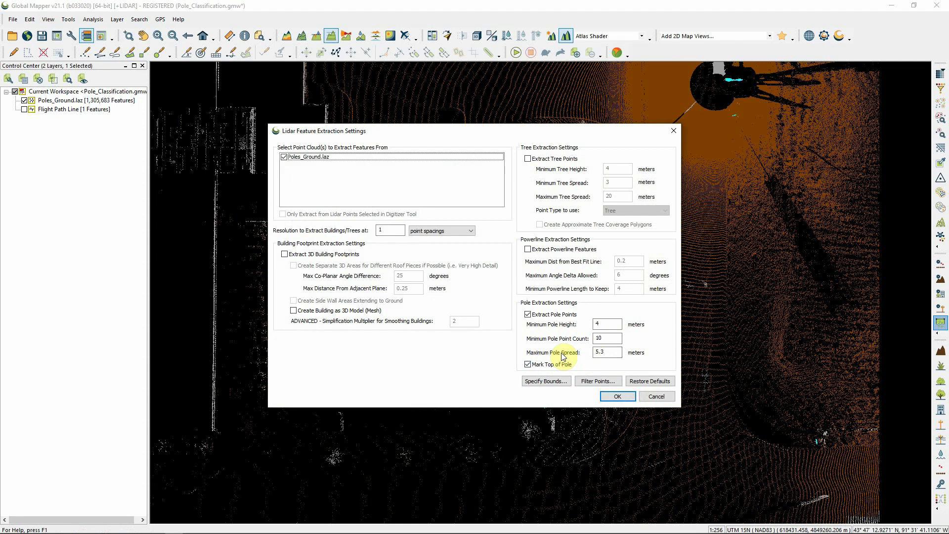
Run the pole extraction to create the 13-feature Extracted Poles layer and view it in 3D.
{"action": "left_click", "coordinate": [610, 398]}
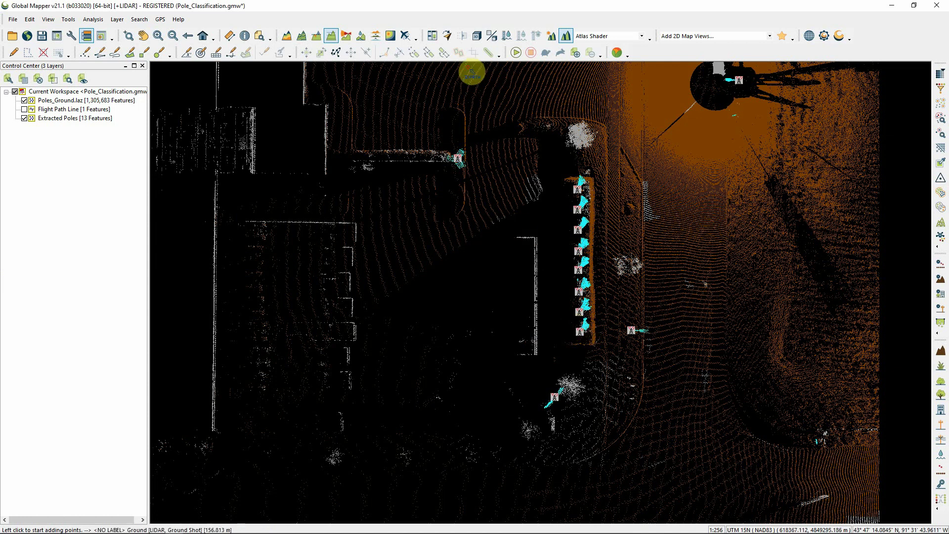
{"action": "left_click", "coordinate": [477, 36]}
Inspect the 13 pole-top markers in 3D, then minimize the 3D Viewer to return to the 2D map.
{"action": "left_click_drag", "start_coordinate": [544, 262], "coordinate": [524, 329]}
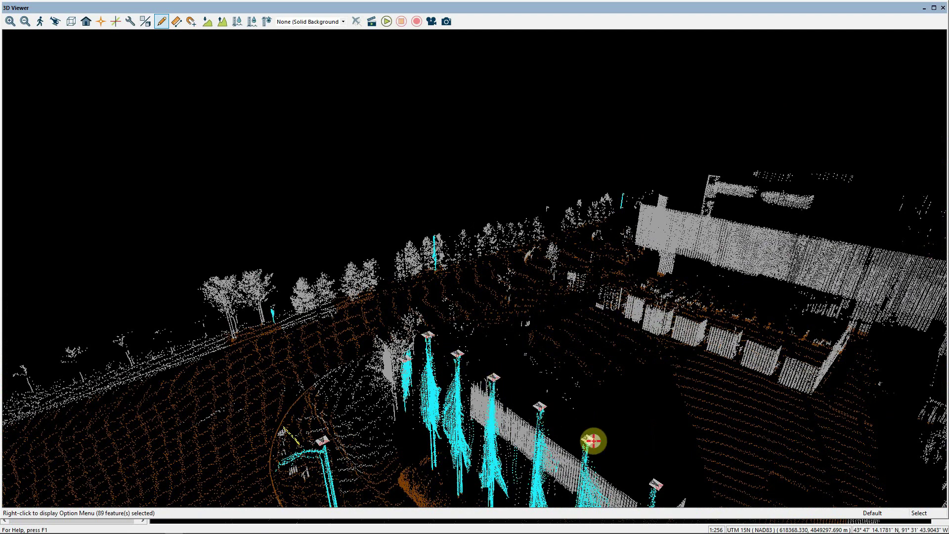
{"action": "scroll", "coordinate": [474, 445], "scroll_direction": "up", "scroll_amount": 2}
{"action": "left_click_drag", "start_coordinate": [474, 445], "coordinate": [585, 381]}
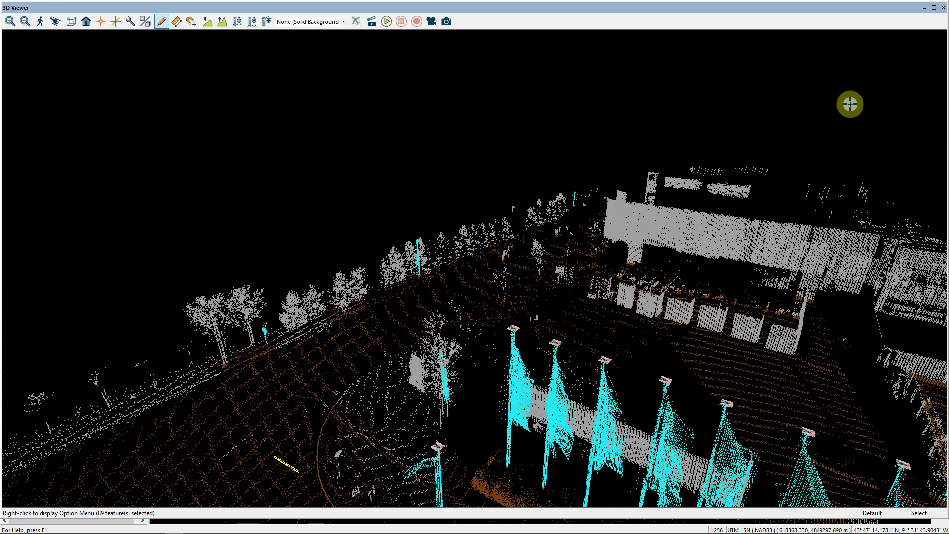
{"action": "left_click", "coordinate": [924, 9]}
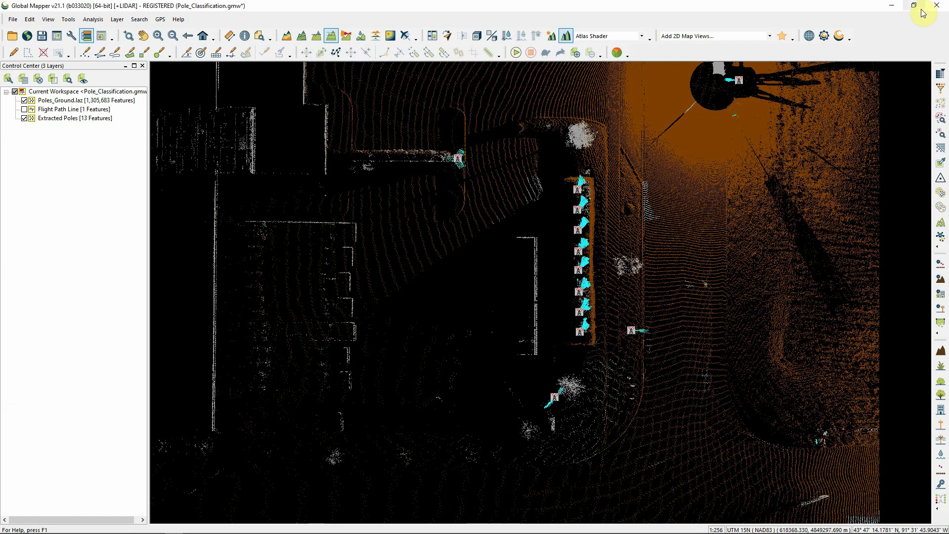